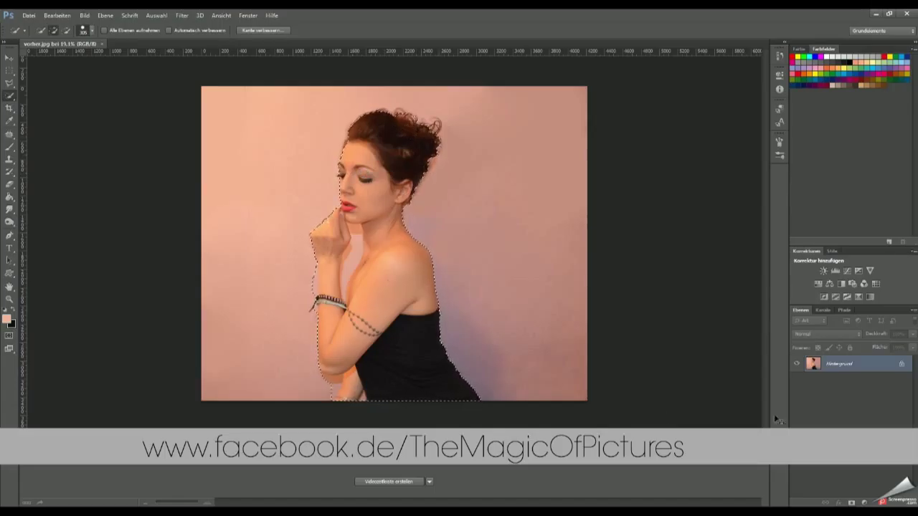
Copy the selected woman onto her own layer and check the cut-out against the background
key(ctrl+j)
click(796, 380)
click(796, 380)
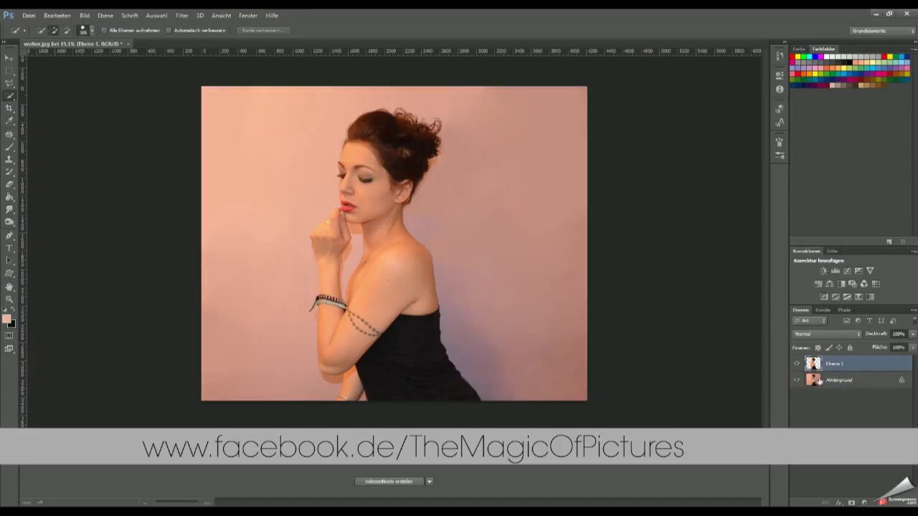
Duplicate the background and stretch a plain wall strip leftward across the shadow
click(839, 380)
key(ctrl+j)
key(m)
key(ctrl+shift+alt+n)
drag(488, 237, 340, 236)
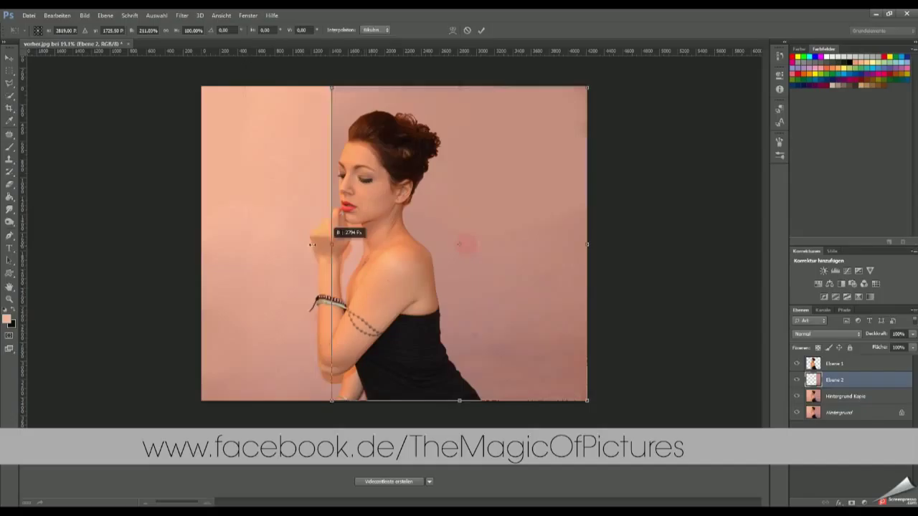
key(alt+bracketleft)
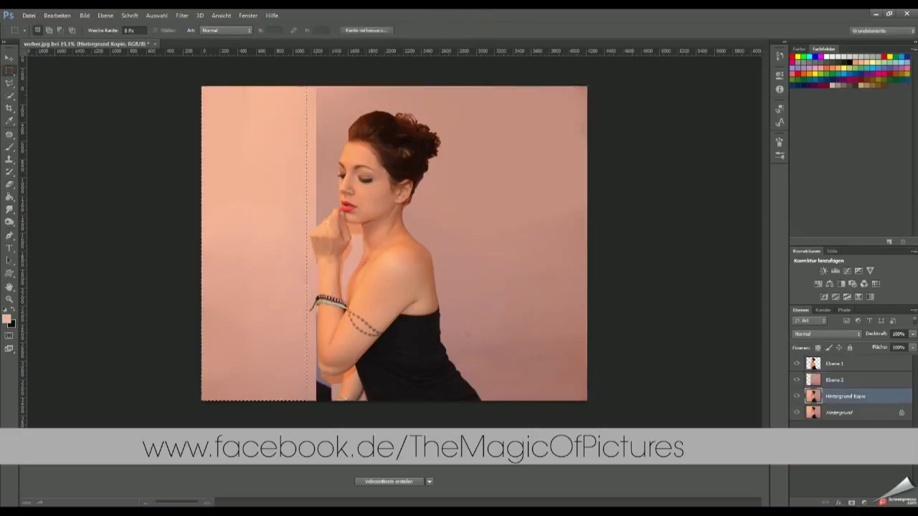
Copy the wall strip to its own layer, erase the vertical seam, and merge the patch layers
key(ctrl+j)
key(alt+bracketright)
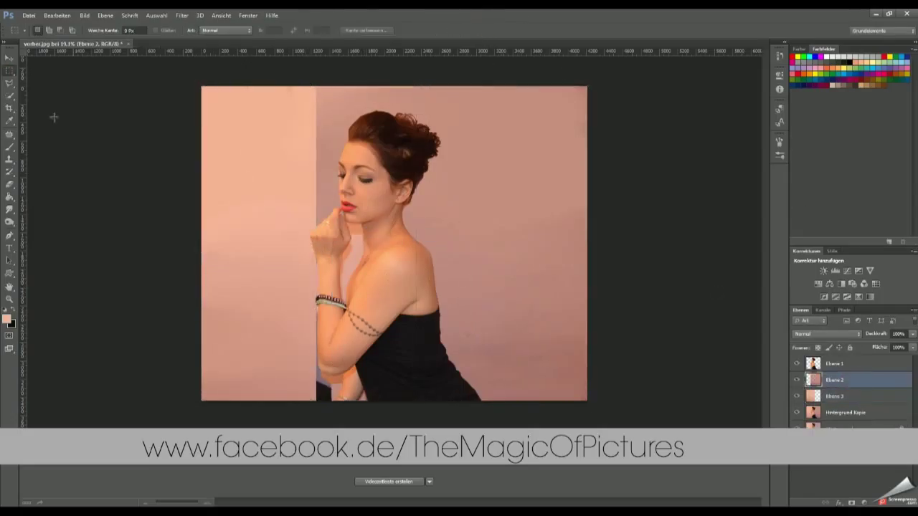
key(e)
mouse_move(317, 391)
mouse_down()
mouse_move(319, 118)
mouse_move(354, 102)
mouse_up()
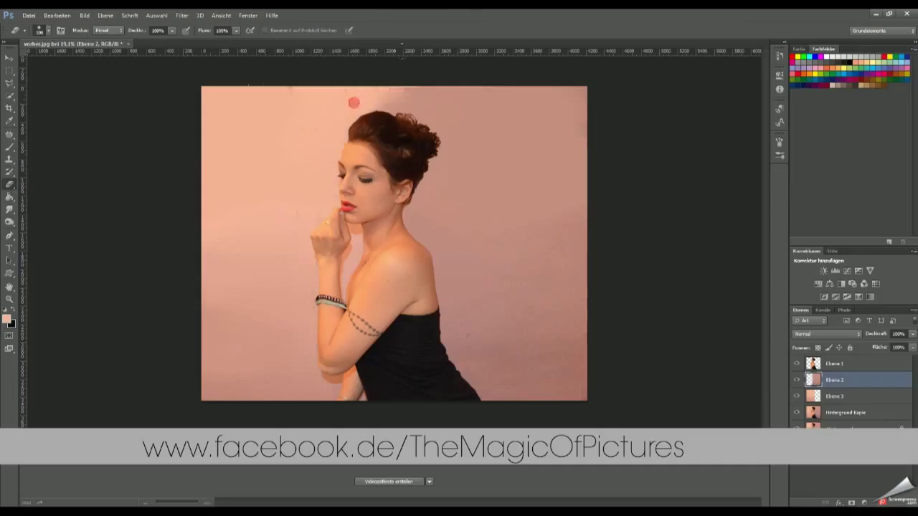
key(ctrl+e)
click(832, 396)
key(ctrl+e)
Paint over the dark shadow band on the Ebene 3 wall layer and show the woman again
click(796, 364)
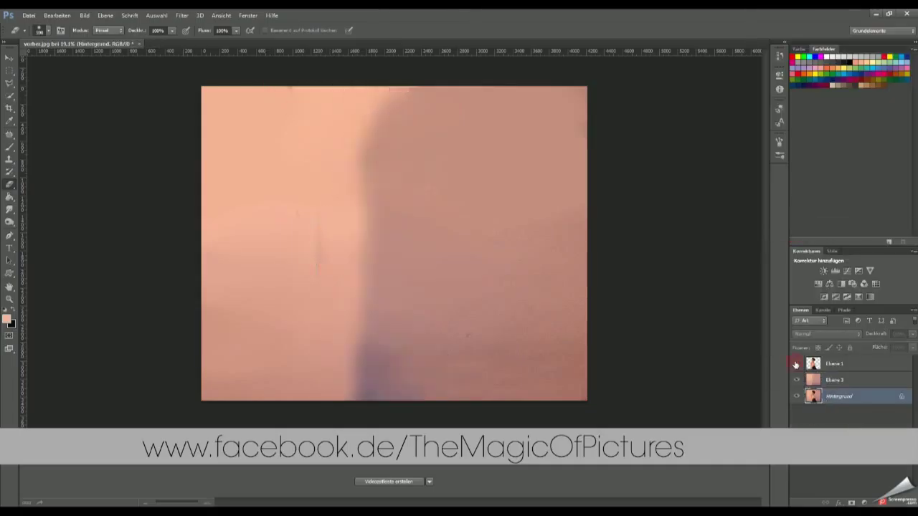
key(alt+bracketright)
key(b)
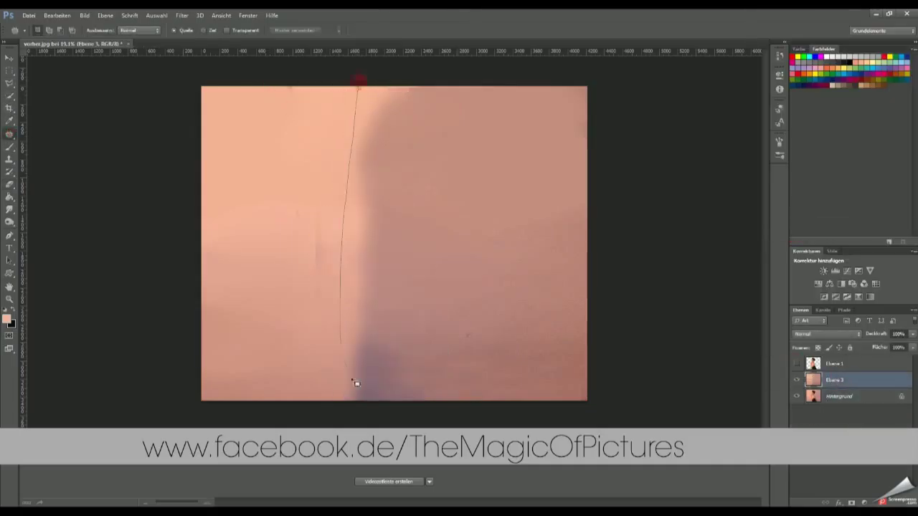
drag(358, 85, 352, 380)
click(796, 365)
Add a Black & White adjustment layer over the whole image
click(836, 364)
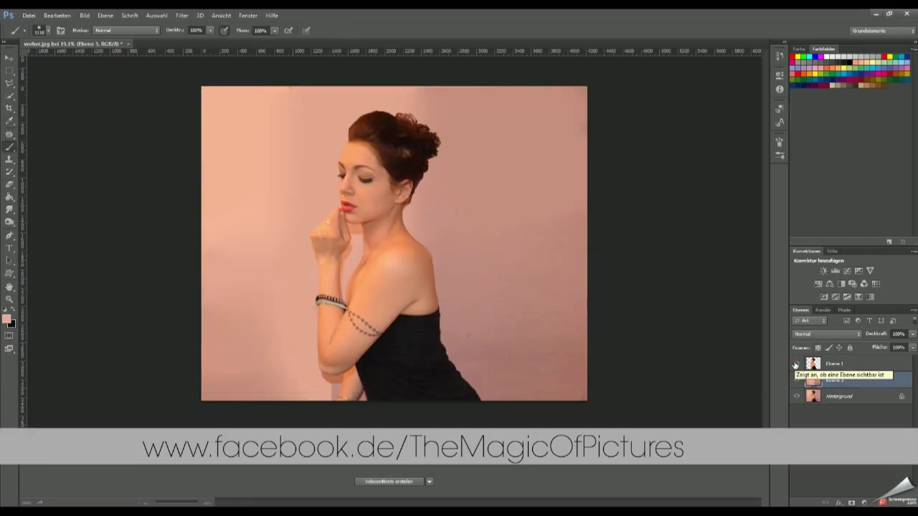
click(842, 284)
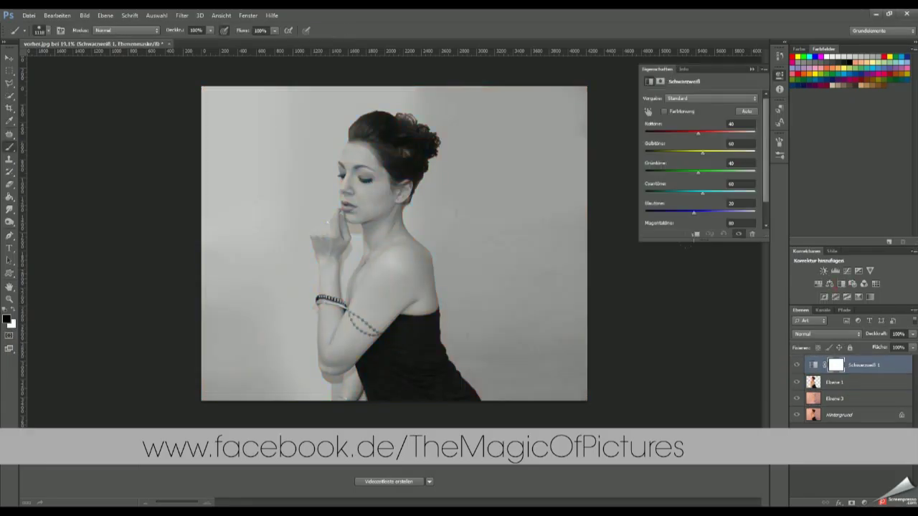
click(779, 75)
Dodge the woman's eyes and lips on her layer, erasing stray edges near the eyes
click(836, 382)
key(o)
scroll(337, 179, up, 5)
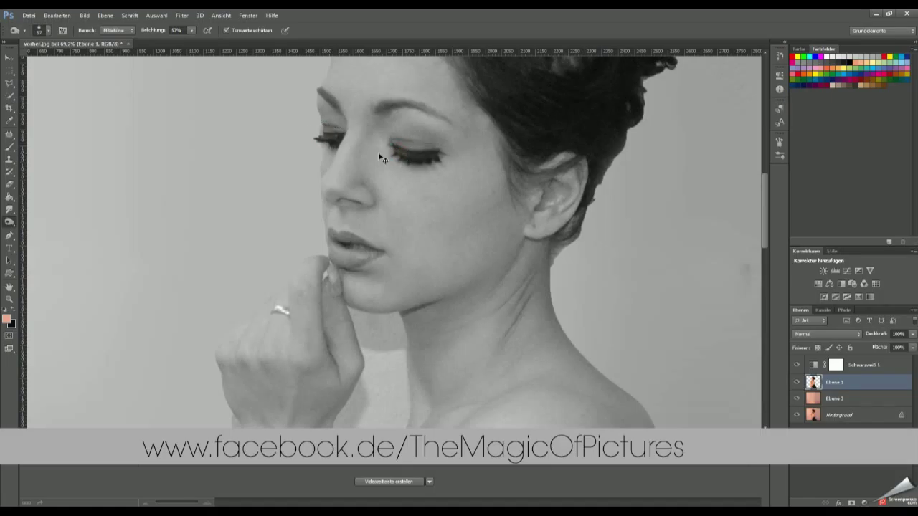
scroll(319, 139, up, 4)
key(e)
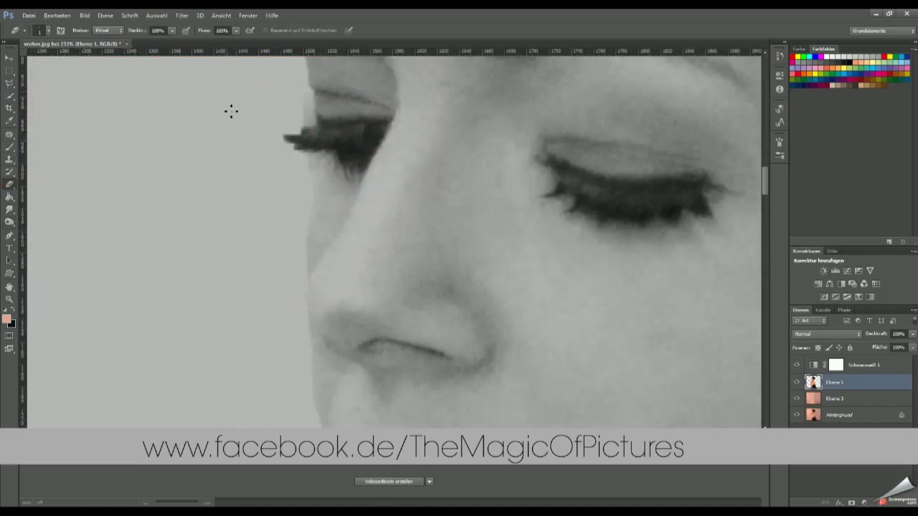
key(ctrl+0)
key(o)
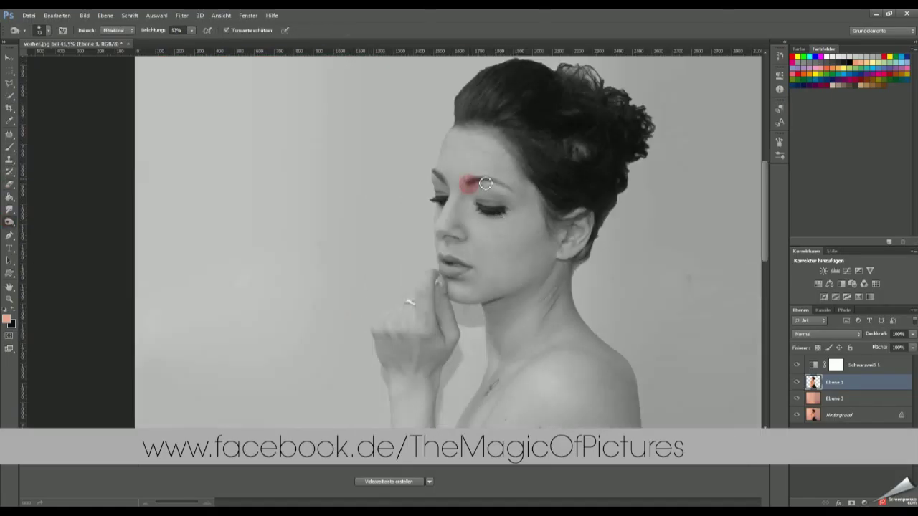
scroll(448, 272, up, 4)
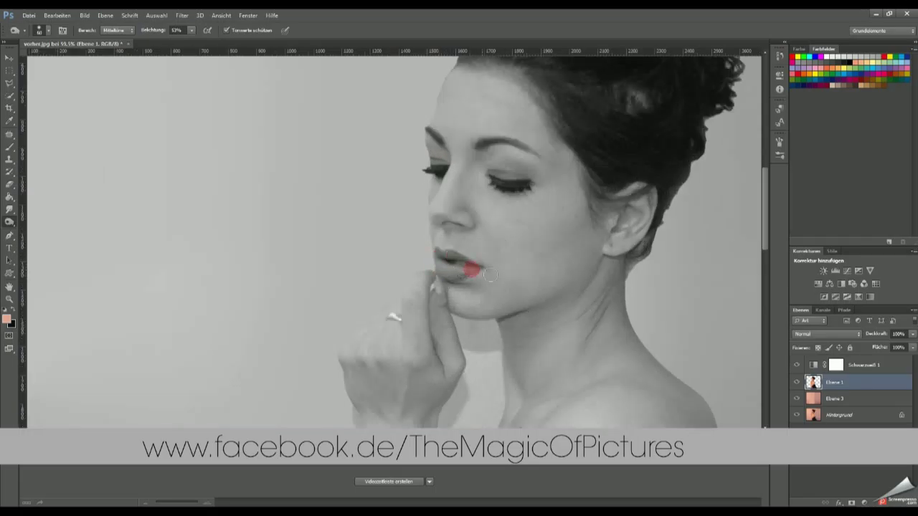
scroll(489, 274, down, 3)
scroll(536, 267, down, 3)
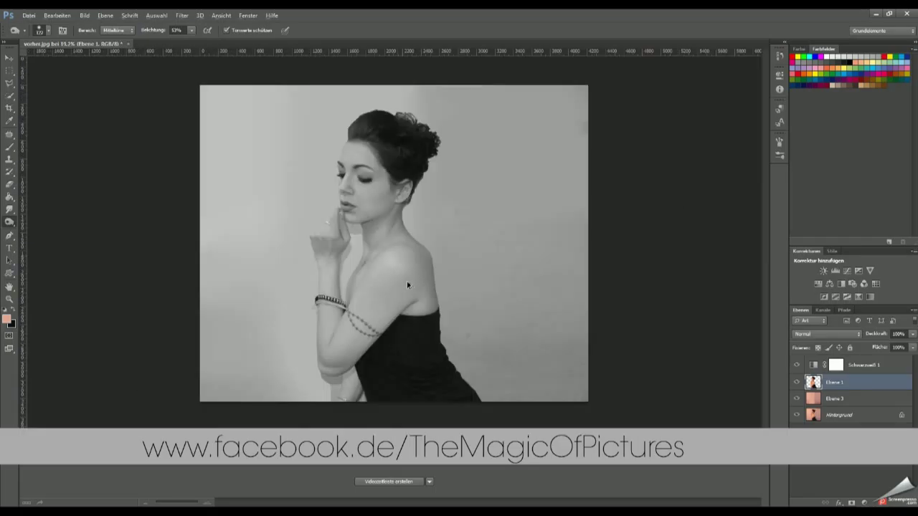
scroll(408, 285, up, 1)
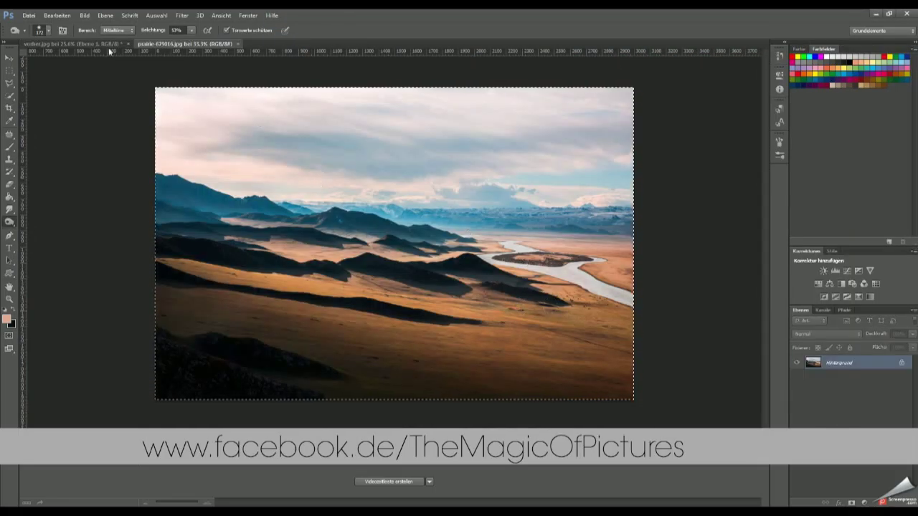
Scale and position the landscape layer over the woman's body and silhouette
scroll(610, 325, down, 1)
key(ctrl+t)
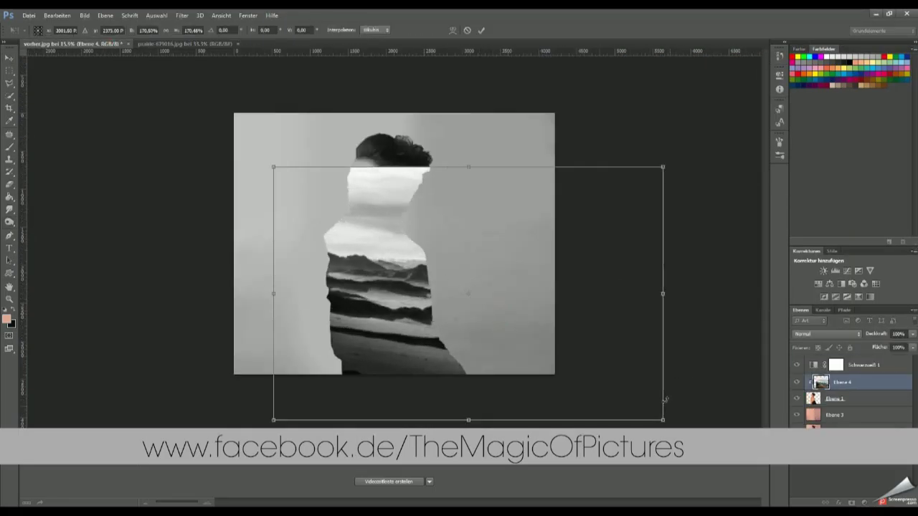
drag(276, 161, 227, 116)
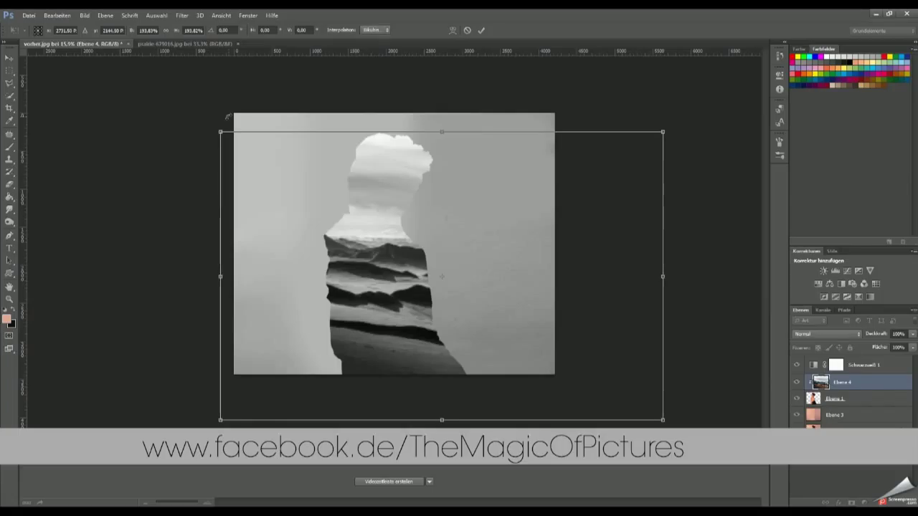
drag(452, 373, 170, 284)
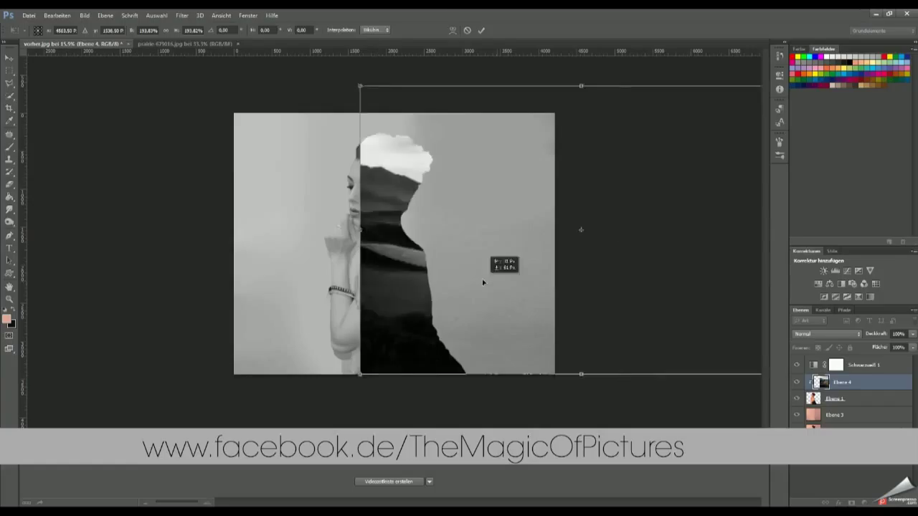
drag(170, 284, 502, 280)
click(481, 30)
Mask out the cloud on her head, set landscape opacity to 87%, and restore face and hand
key(b)
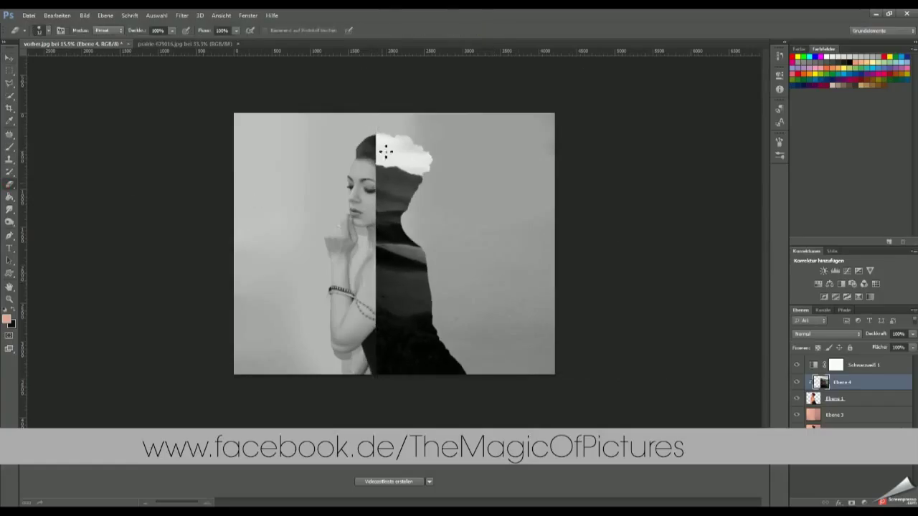
click(852, 503)
mouse_move(419, 154)
mouse_down()
mouse_move(397, 137)
mouse_move(380, 327)
mouse_move(384, 272)
mouse_up()
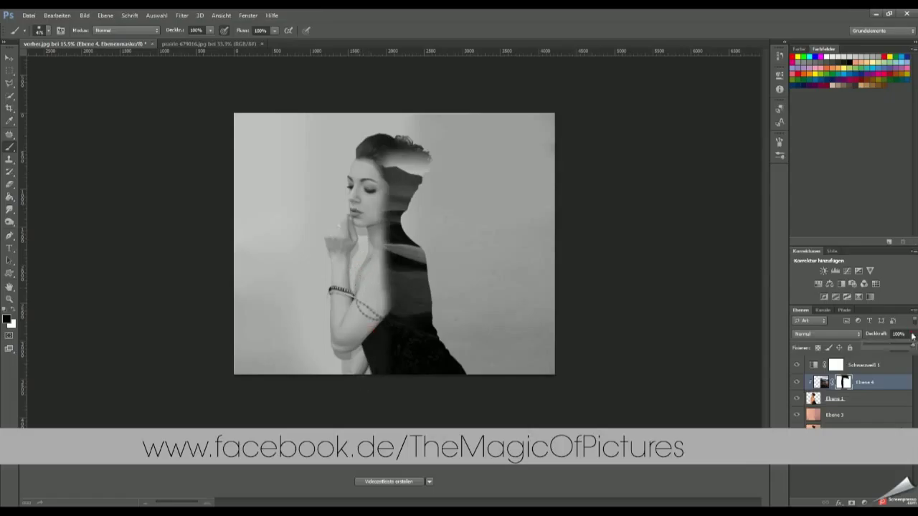
drag(913, 336, 908, 346)
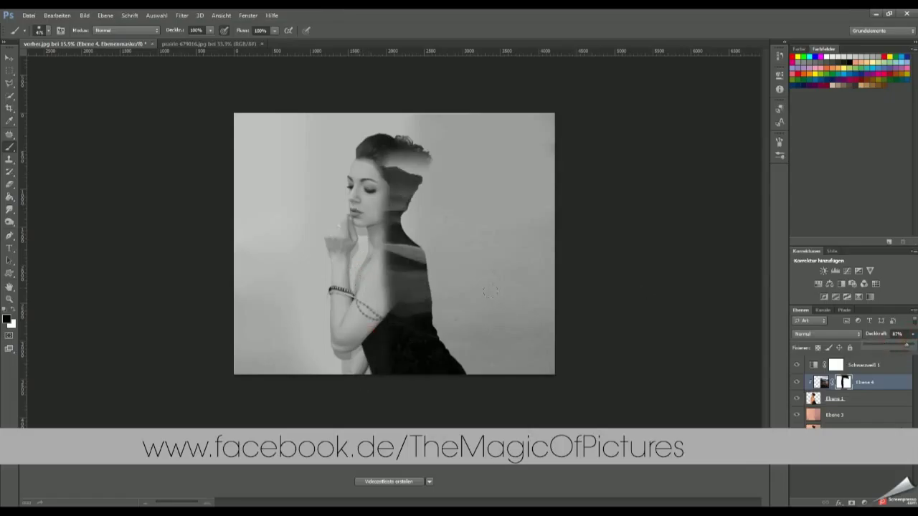
mouse_move(373, 144)
mouse_down()
mouse_move(336, 251)
mouse_move(342, 248)
mouse_up()
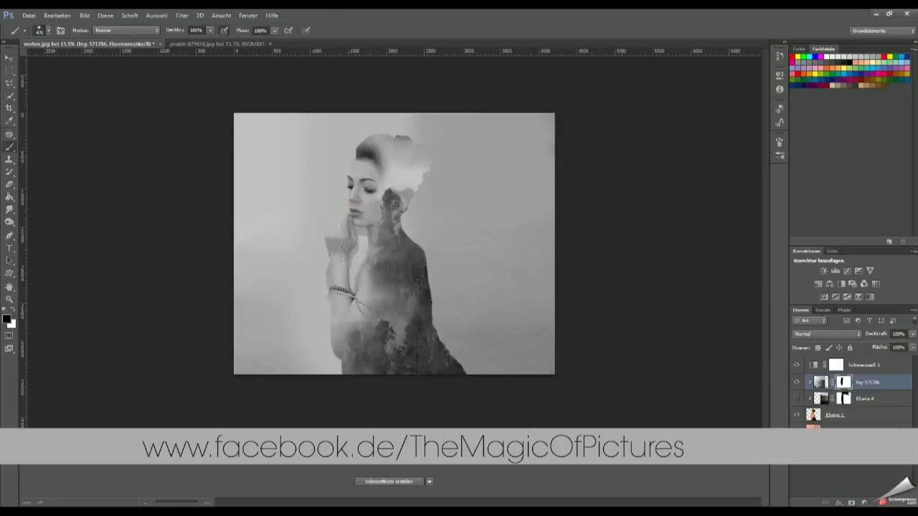
Duplicate the fog layer and remove its fog over the arm, hands and body
key(ctrl+j)
key(e)
mouse_move(358, 294)
mouse_down()
mouse_move(352, 256)
mouse_move(391, 208)
mouse_up()
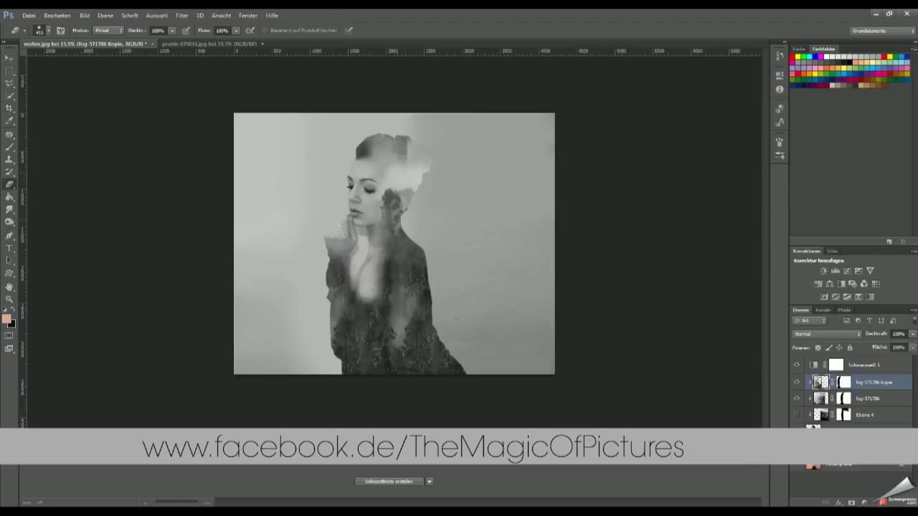
drag(398, 168, 327, 381)
click(9, 321)
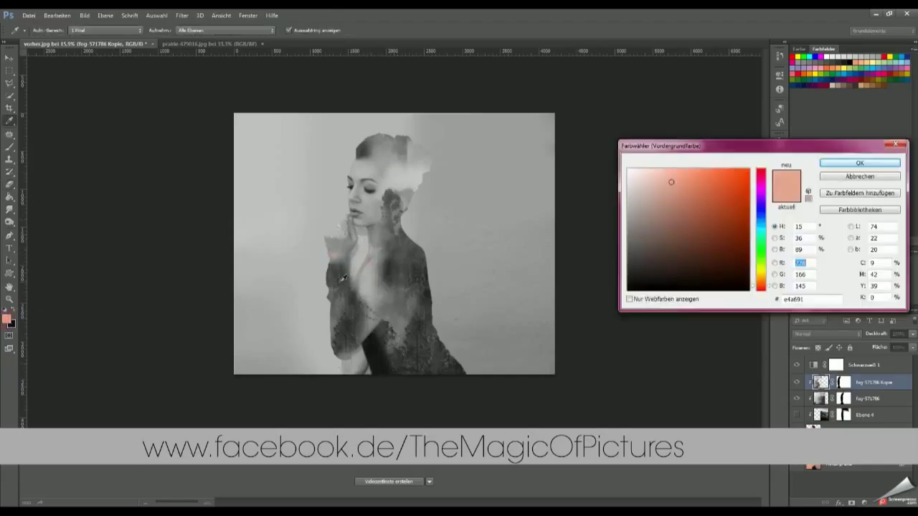
click(846, 383)
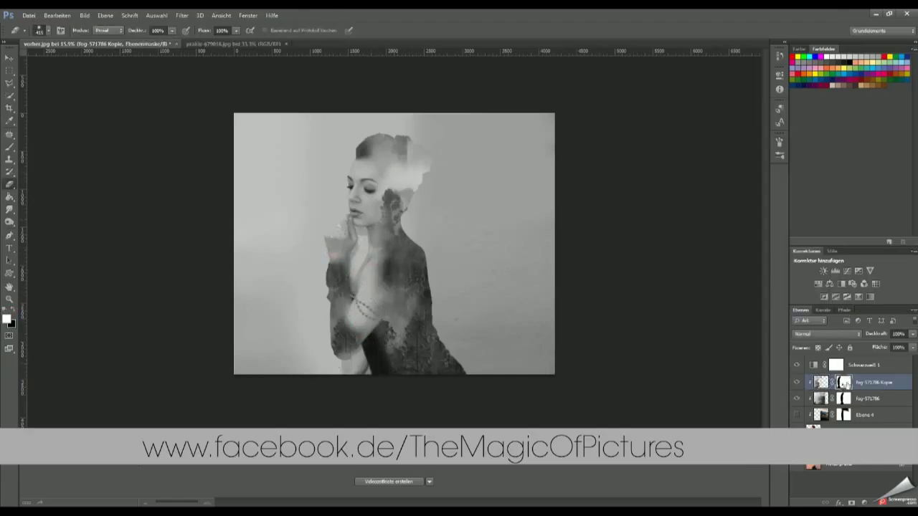
mouse_move(332, 298)
mouse_down()
mouse_move(370, 350)
mouse_move(367, 342)
mouse_up()
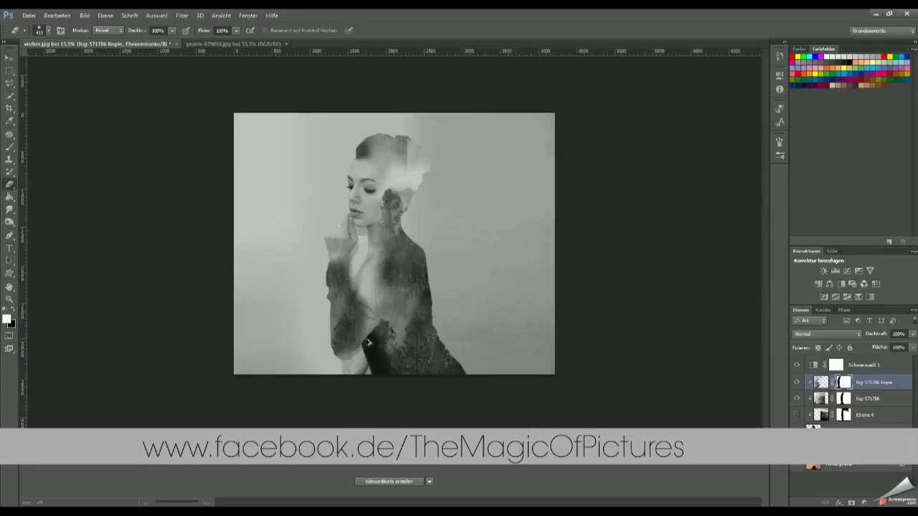
Paint fog texture back over the chest on the fog-571786 mask
key(b)
click(845, 399)
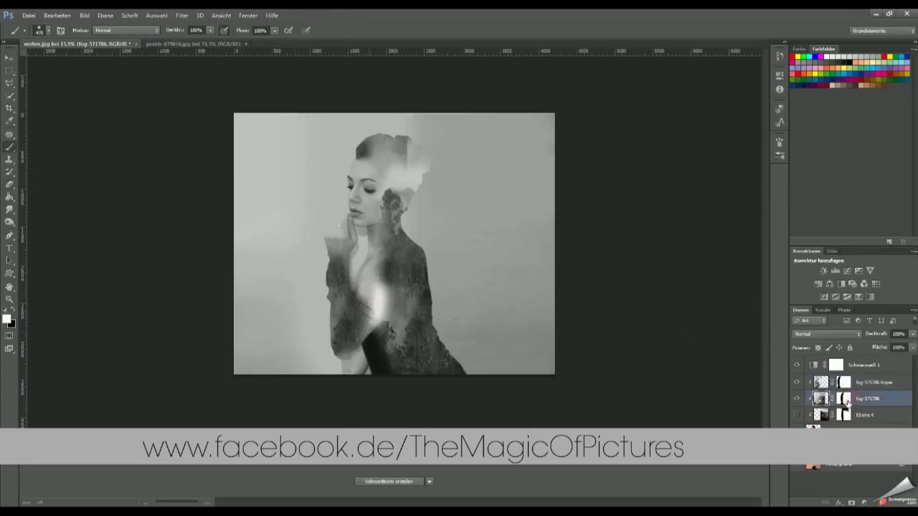
drag(355, 266, 379, 286)
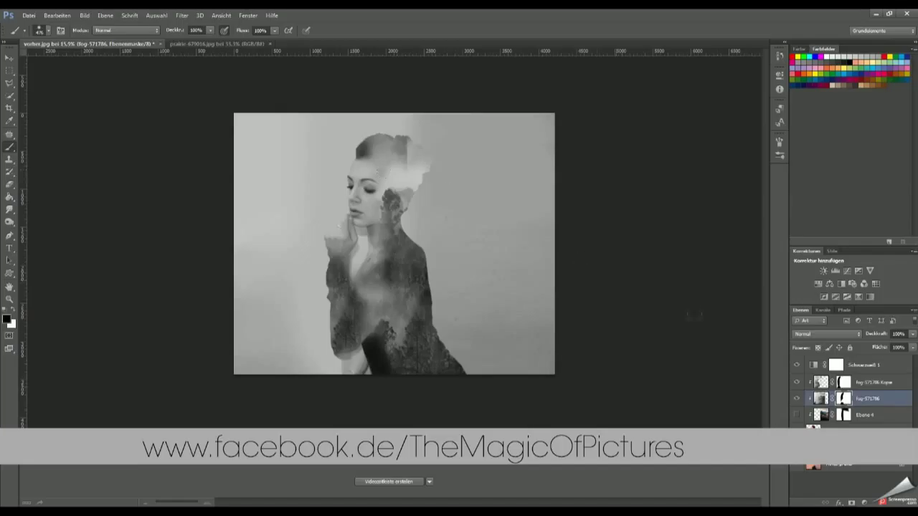
key(alt+bracketright)
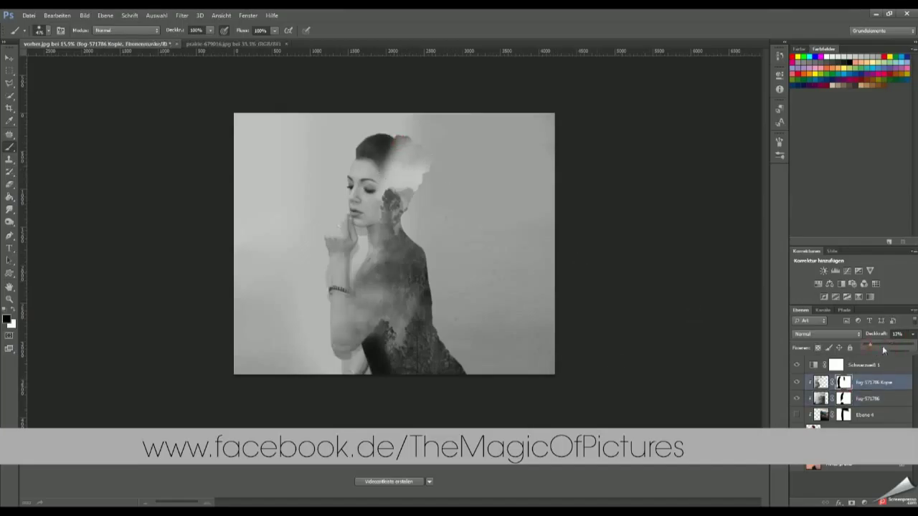
Fade the fog copy to 63%, set fog-571786 to 79%, and add an S-shaped Curves layer
drag(912, 334, 888, 346)
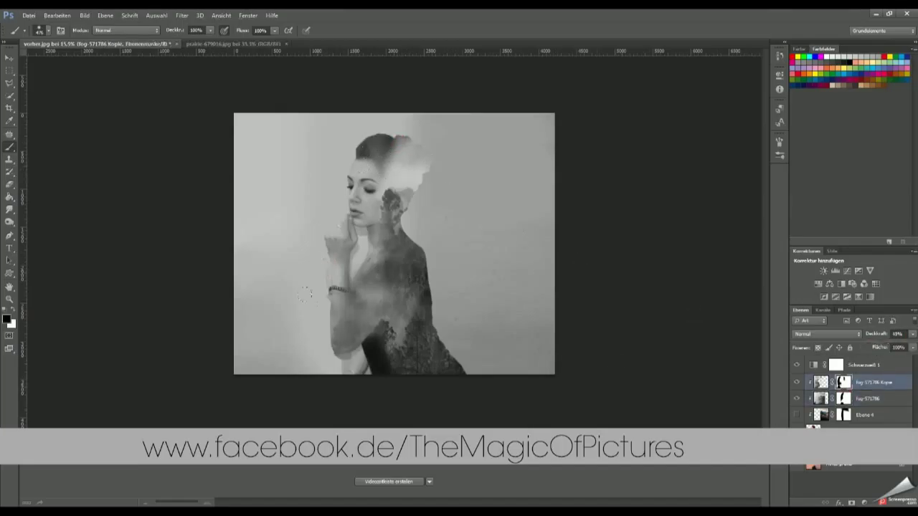
key(alt+bracketleft)
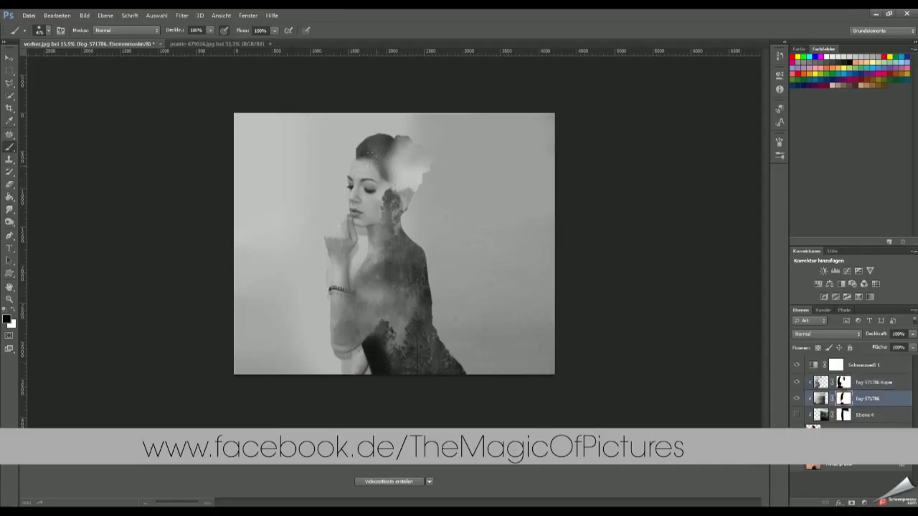
drag(890, 346, 903, 347)
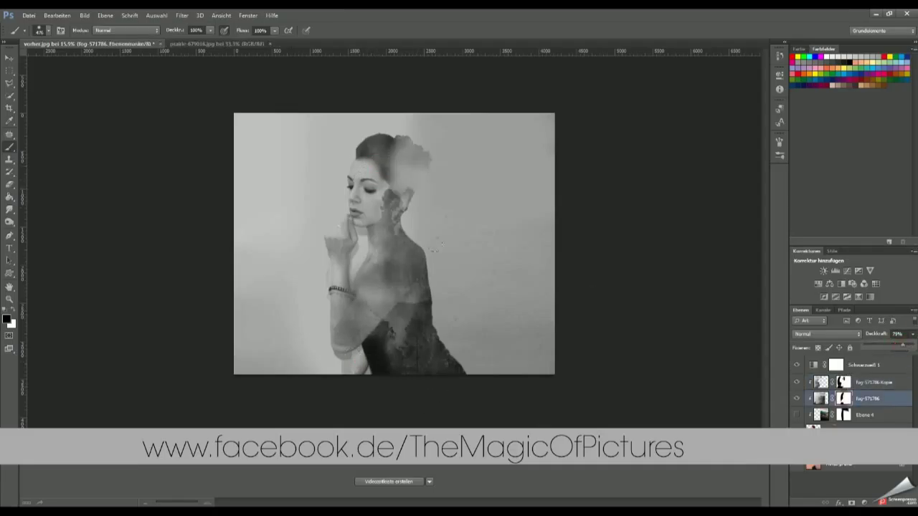
click(835, 271)
drag(694, 168, 695, 189)
Deepen the curve's contrast, raise fog-571786 to 100% opacity, and hide the fog copy
drag(725, 137, 726, 145)
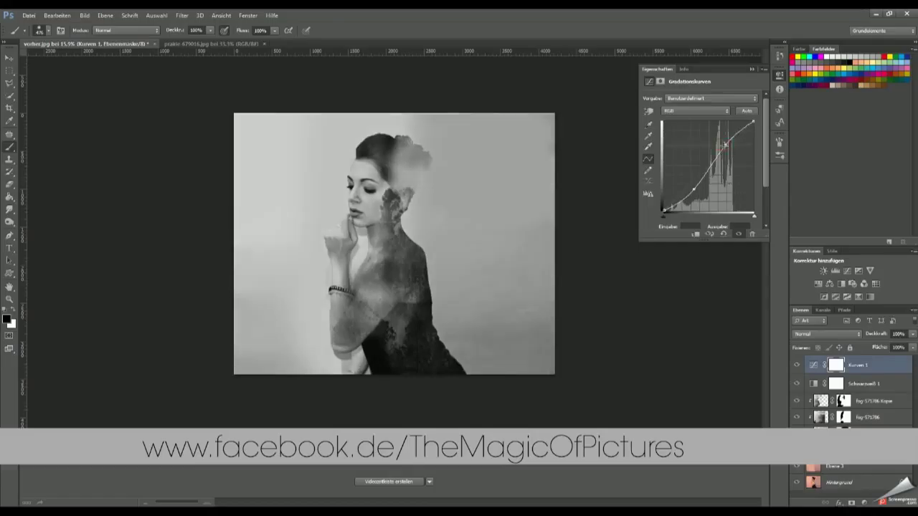
click(868, 417)
drag(913, 334, 905, 347)
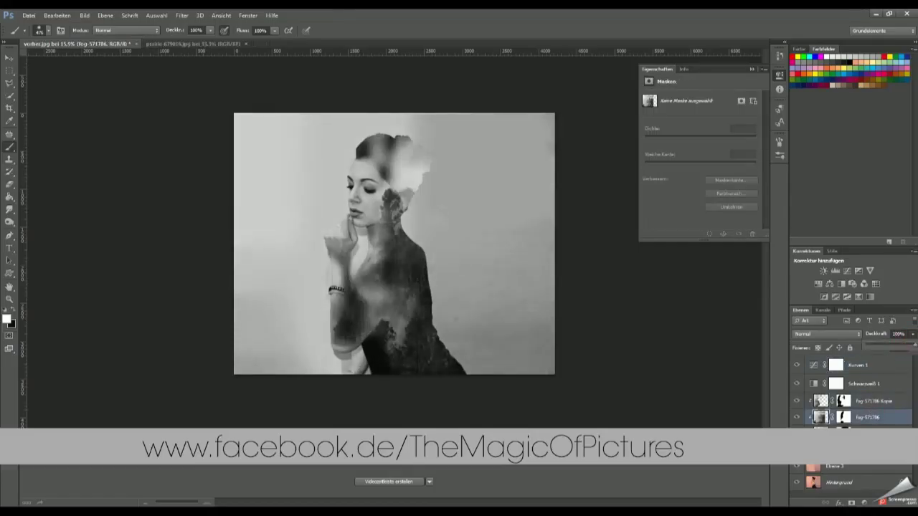
click(796, 401)
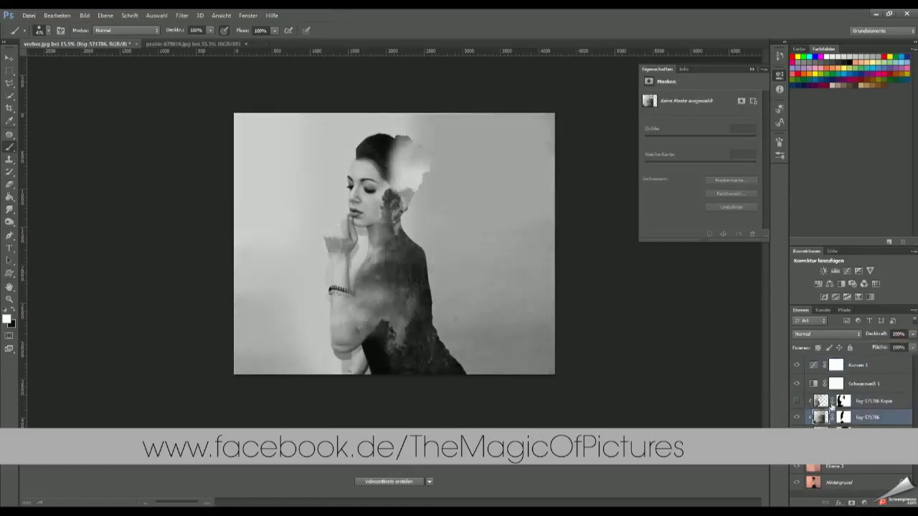
Paint black on the fog copy's mask around the hair after dismissing a hidden-layer error
click(843, 417)
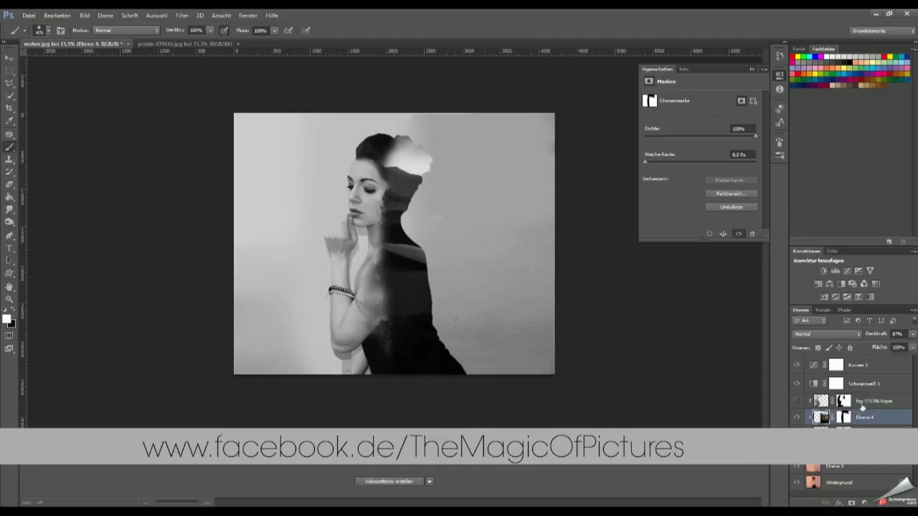
key(ctrl+Tab)
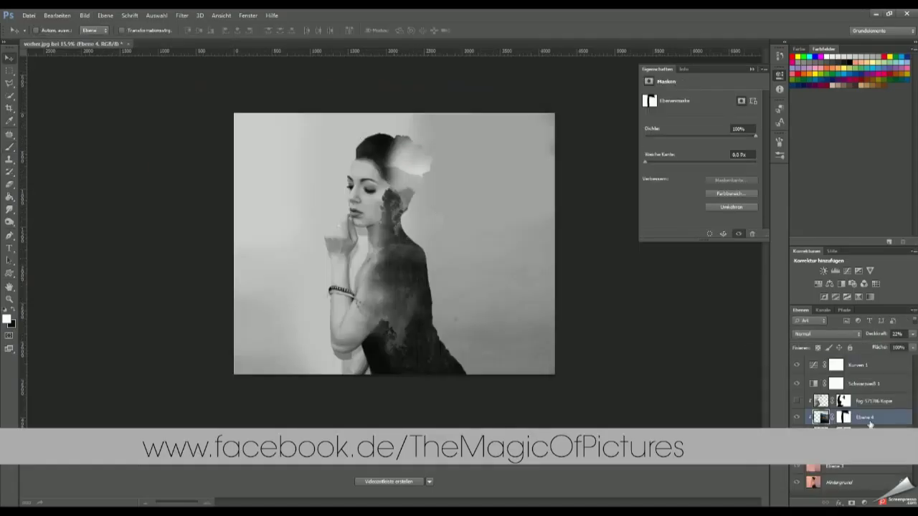
key(b)
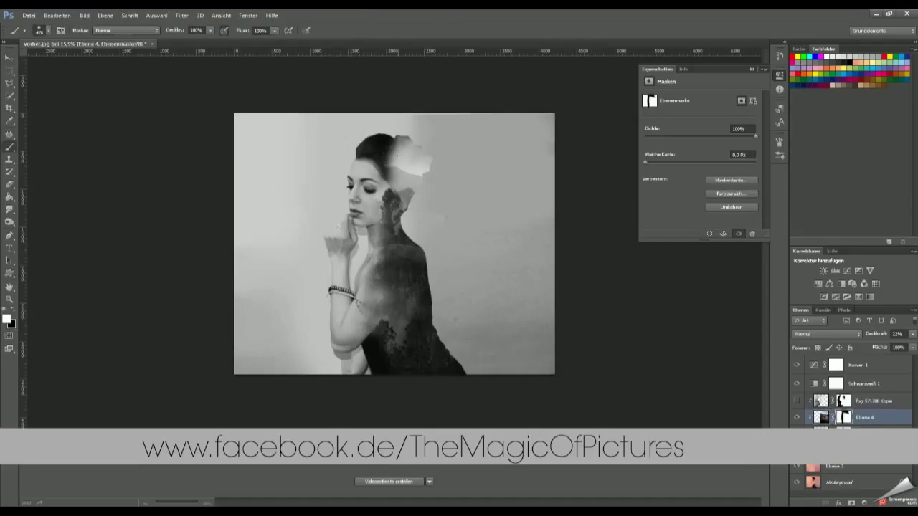
click(844, 401)
key(x)
click(391, 147)
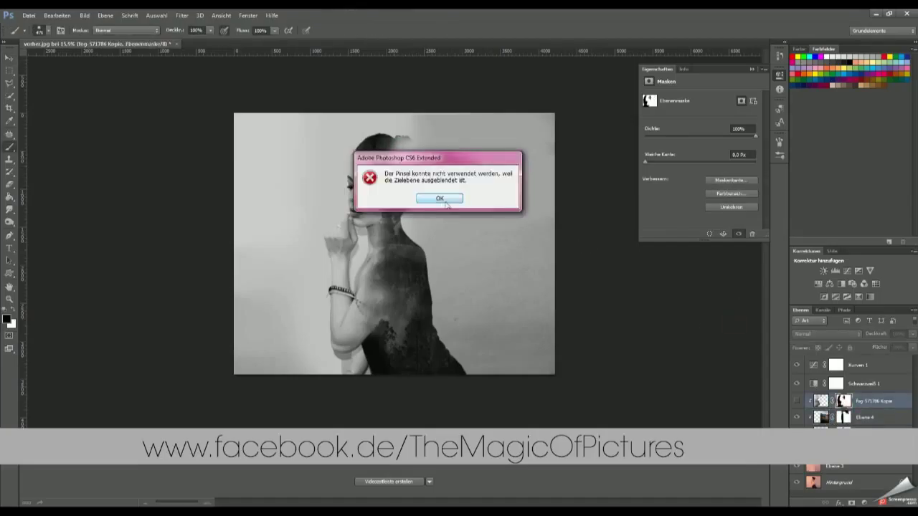
click(428, 198)
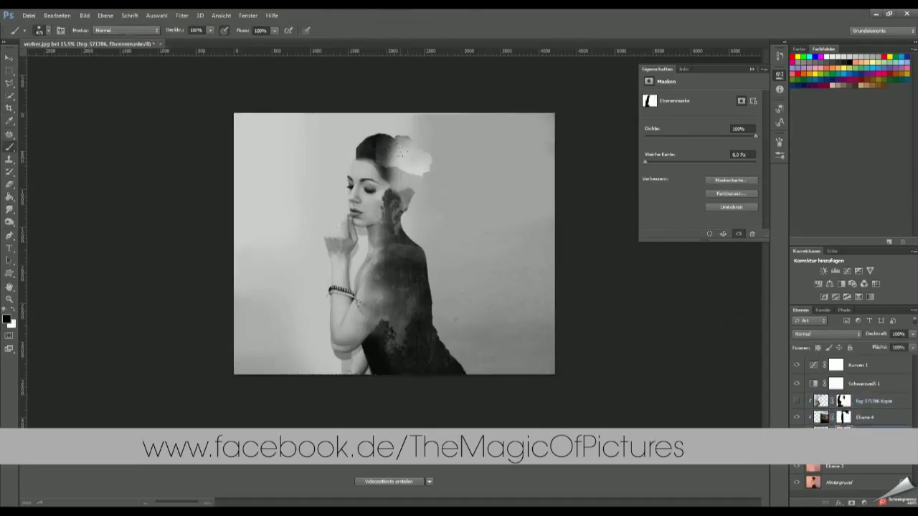
drag(402, 154, 420, 167)
click(846, 416)
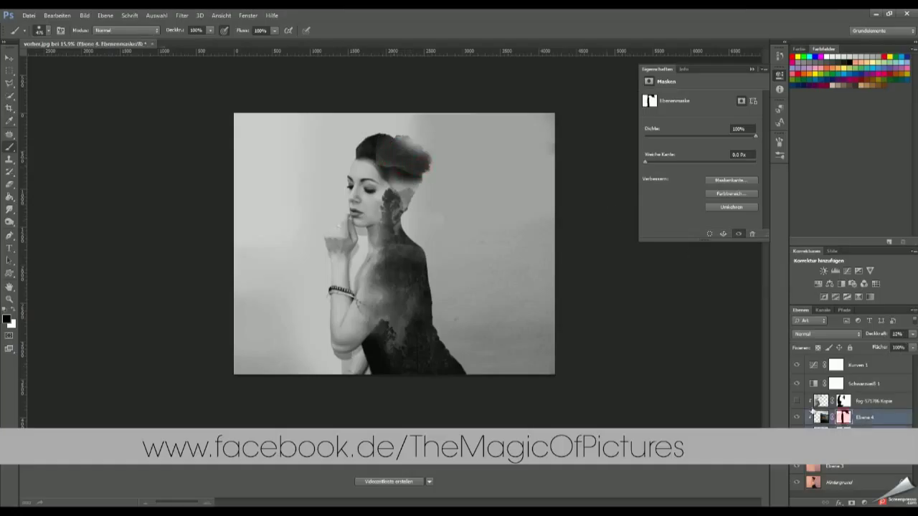
click(823, 417)
Cancel the Ebene 4 transform and add a Kurven 2 curve raised to brighten the image
key(ctrl+t)
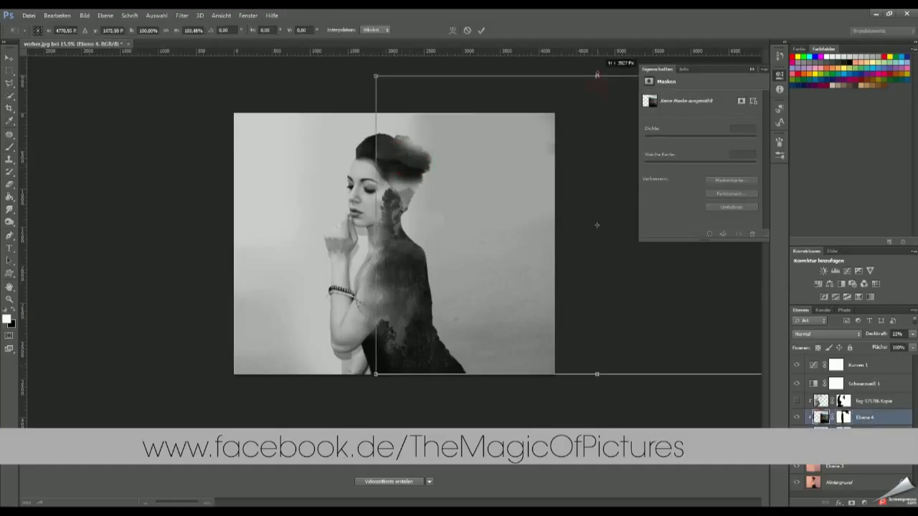
click(481, 30)
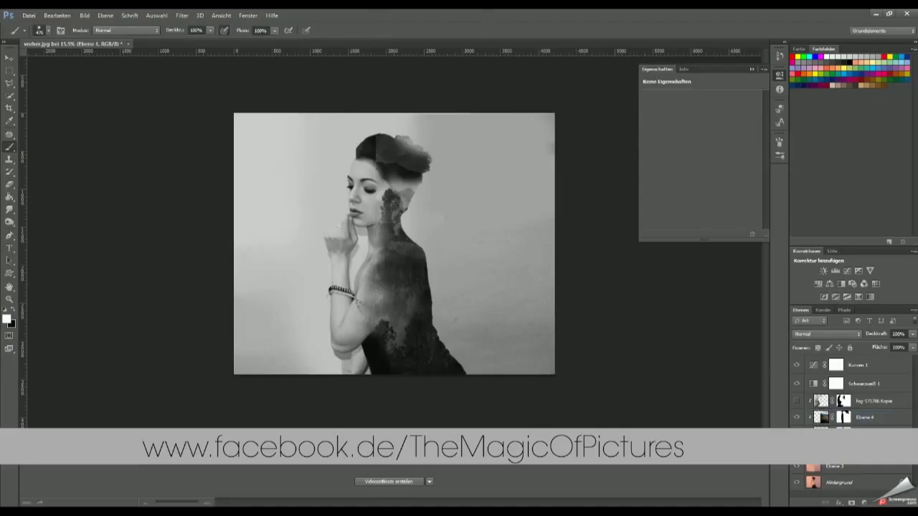
click(848, 270)
mouse_move(709, 166)
mouse_down()
mouse_move(708, 149)
mouse_move(709, 160)
mouse_up()
click(835, 485)
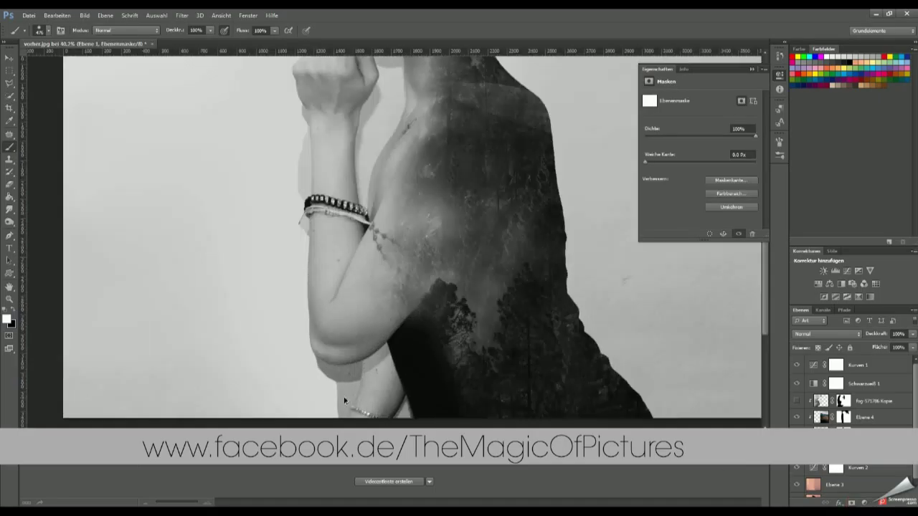
scroll(322, 379, up, 5)
Paint black on the mask to remove the grey band under the elbow
key(c)
key(b)
click(351, 363)
key(x)
mouse_move(341, 357)
mouse_down()
mouse_move(376, 333)
mouse_move(351, 373)
mouse_up()
scroll(376, 334, down, 2)
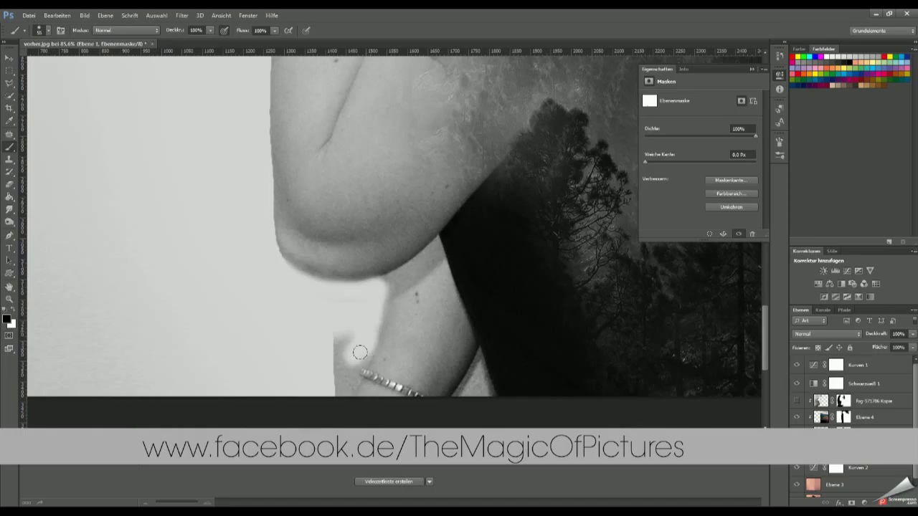
scroll(441, 381, up, 5)
scroll(399, 332, up, 2)
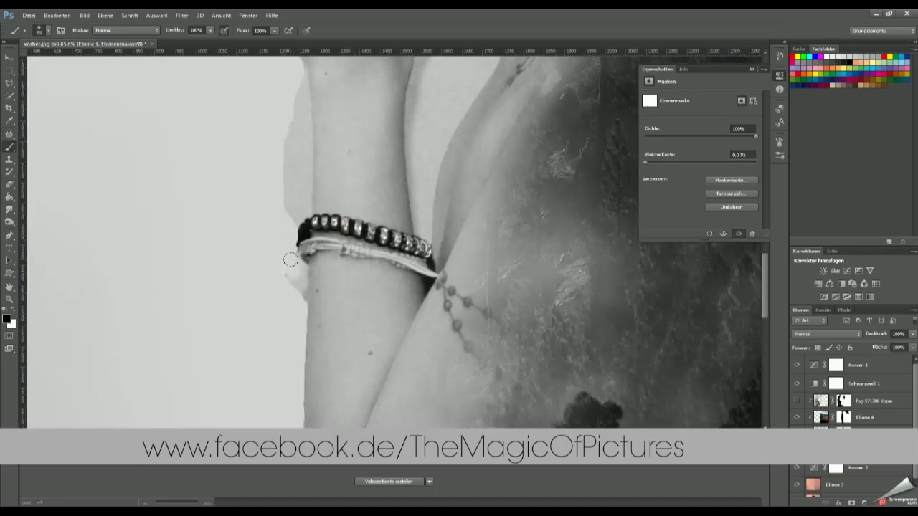
scroll(399, 332, up, 2)
Quick-select the gap between arm and body and the small area left of the wrist
click(9, 95)
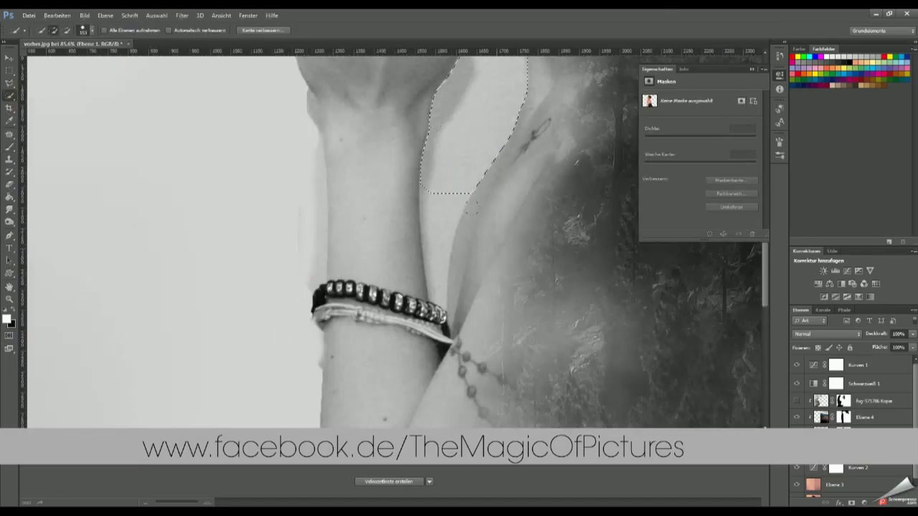
scroll(496, 245, down, 2)
drag(449, 224, 466, 217)
drag(359, 209, 350, 146)
scroll(422, 206, down, 2)
scroll(409, 266, down, 2)
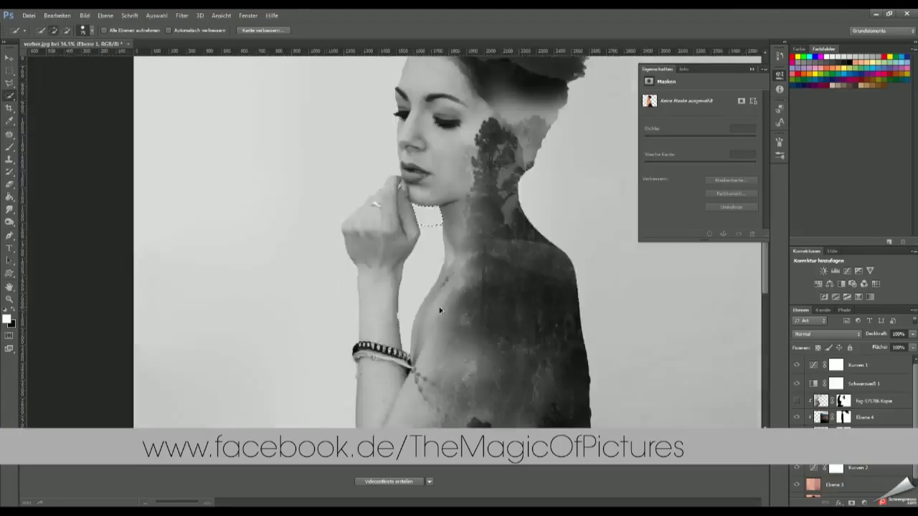
scroll(393, 320, down, 1)
Lasso-select the background left of the wrist for Clone Stamp cleanup
click(9, 84)
scroll(378, 302, up, 3)
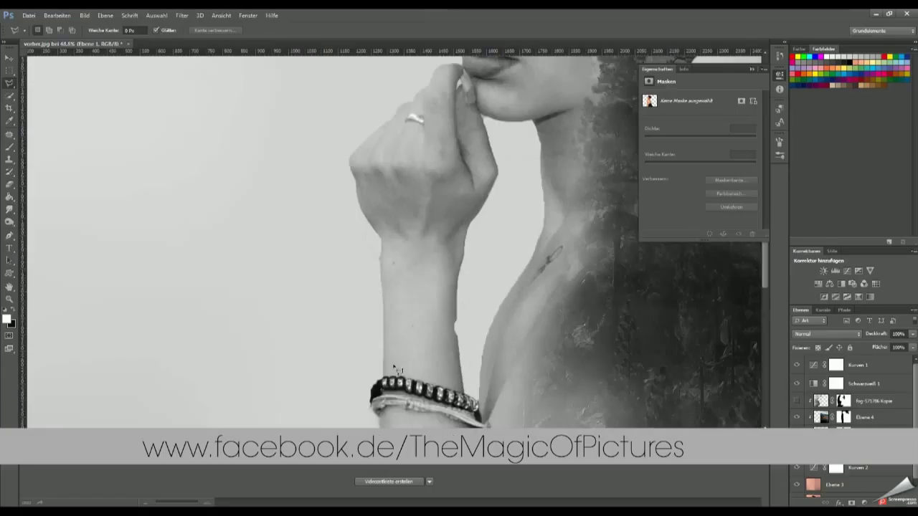
click(364, 215)
click(325, 215)
click(360, 365)
click(384, 373)
drag(465, 331, 512, 307)
double_click(543, 307)
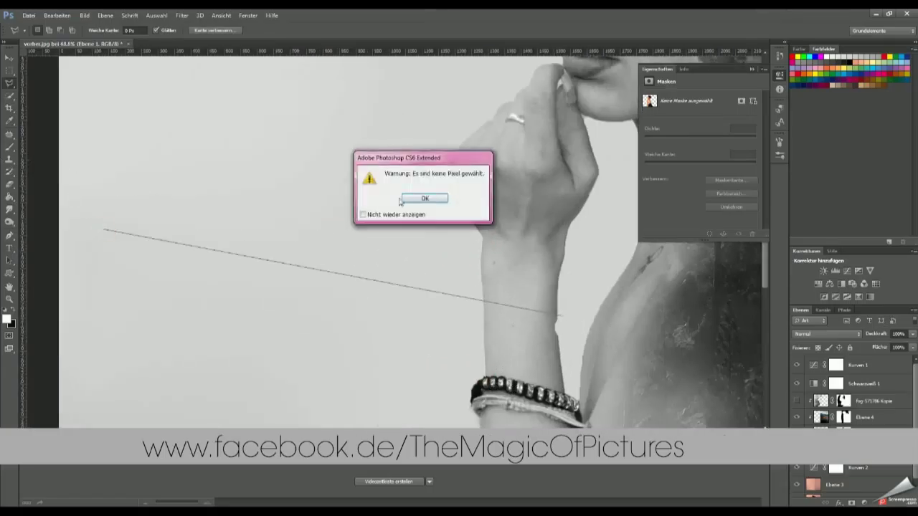
key(Return)
key(s)
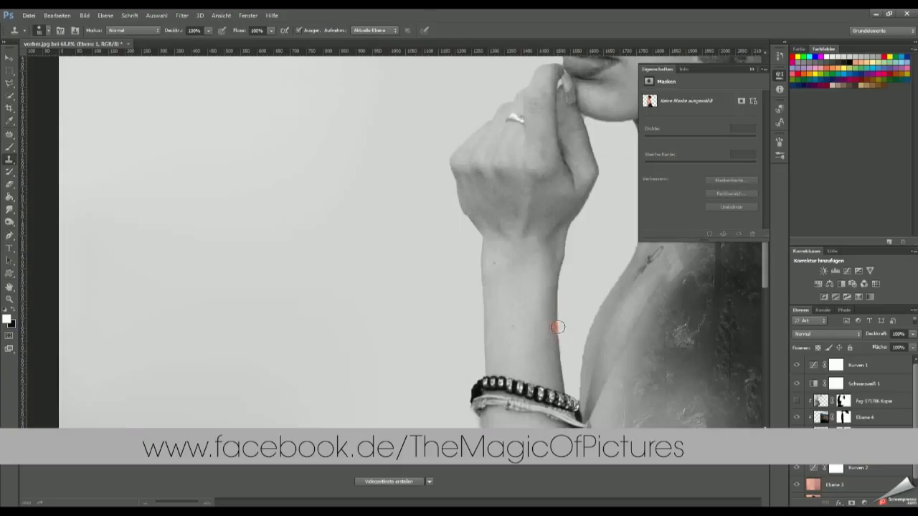
Make a polygonal selection beside the wrist, fit the image on screen, and discard an elbow outline
click(9, 84)
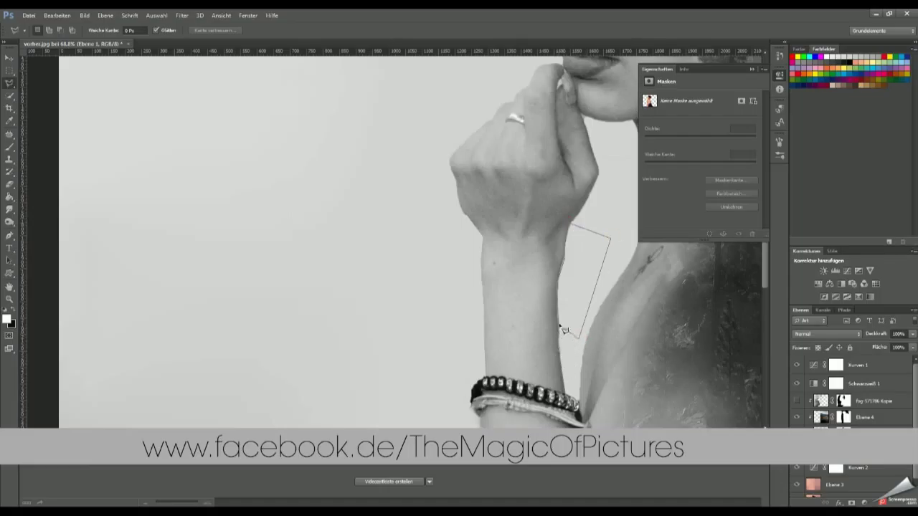
double_click(576, 398)
scroll(607, 227, up, 2)
scroll(546, 201, right, 2)
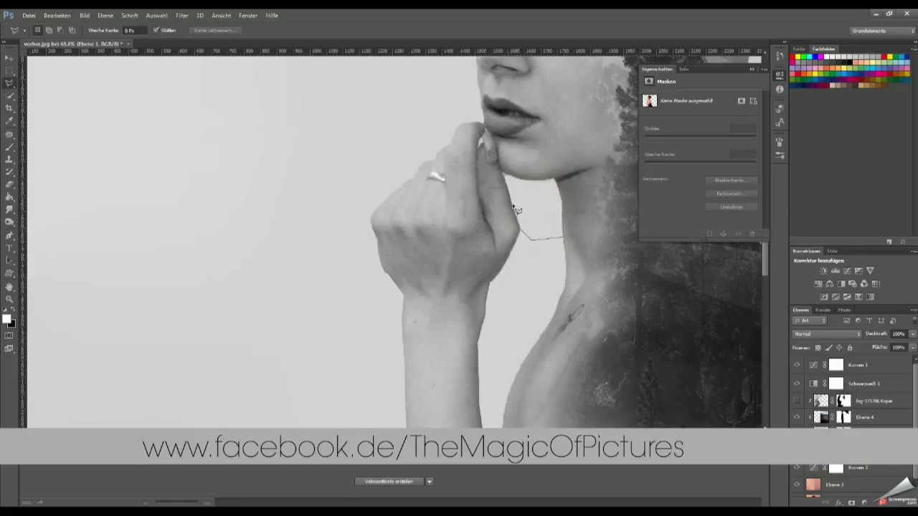
key(ctrl+0)
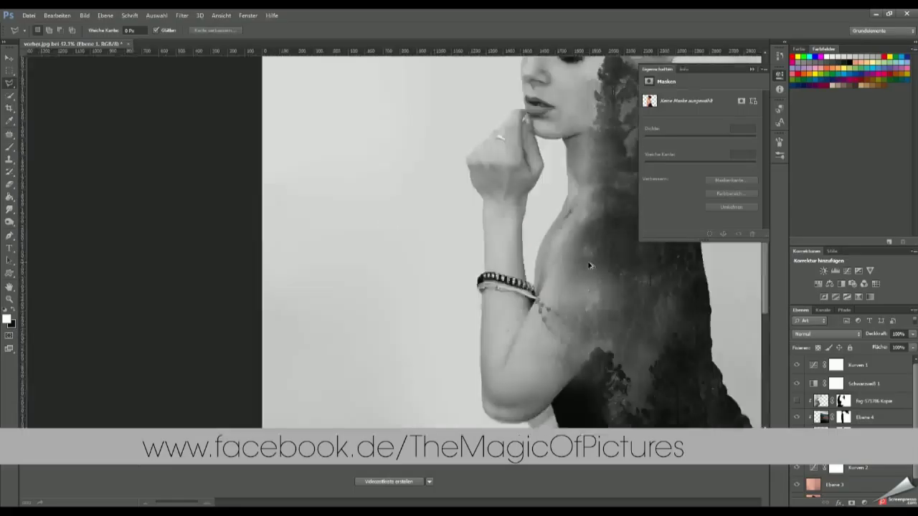
scroll(394, 317, up, 5)
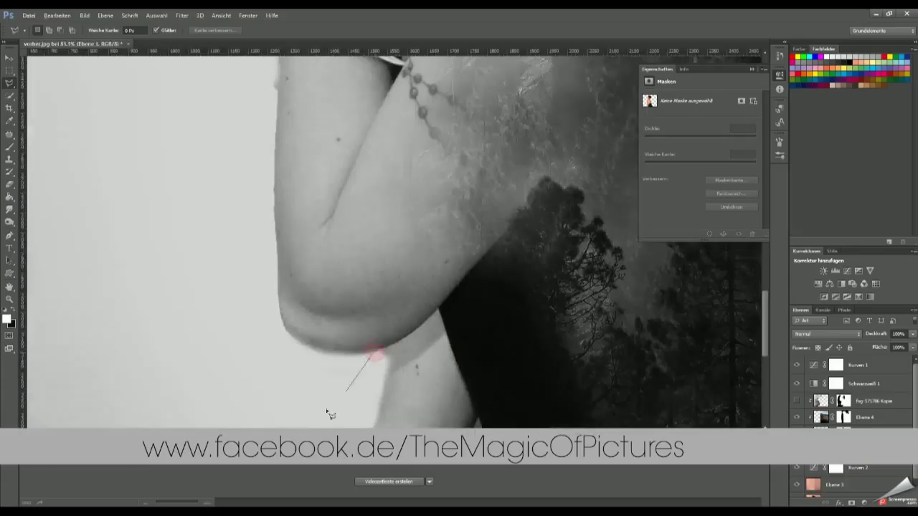
scroll(330, 414, down, 3)
click(319, 355)
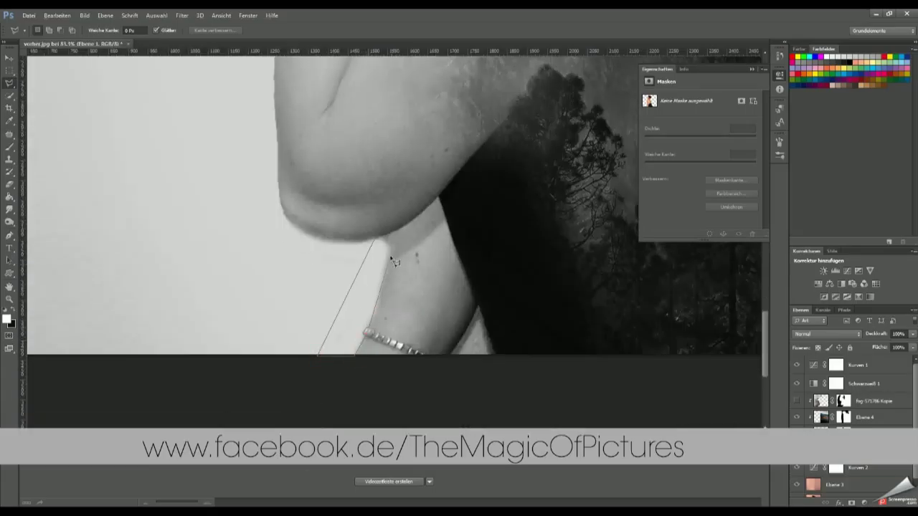
key(Escape)
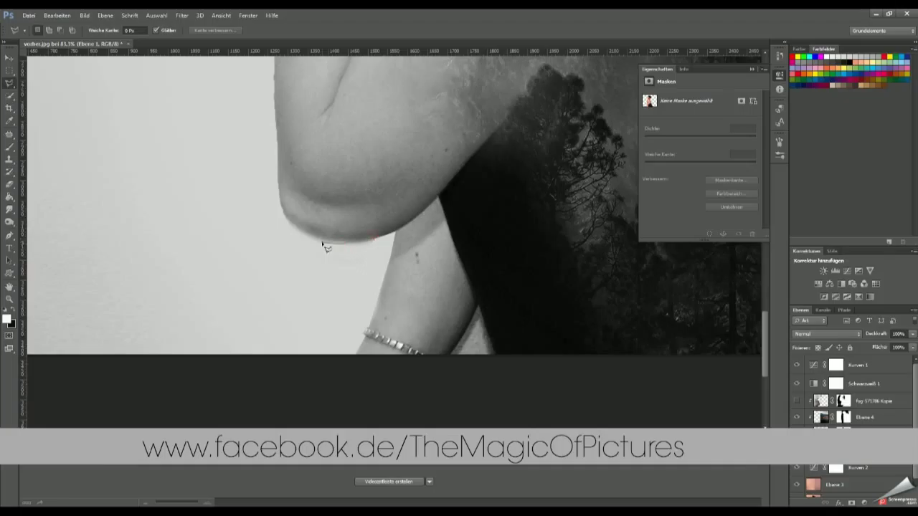
Outline a polygonal selection beside the upper arm and below the elbow
scroll(279, 110, up, 3)
scroll(282, 156, up, 1)
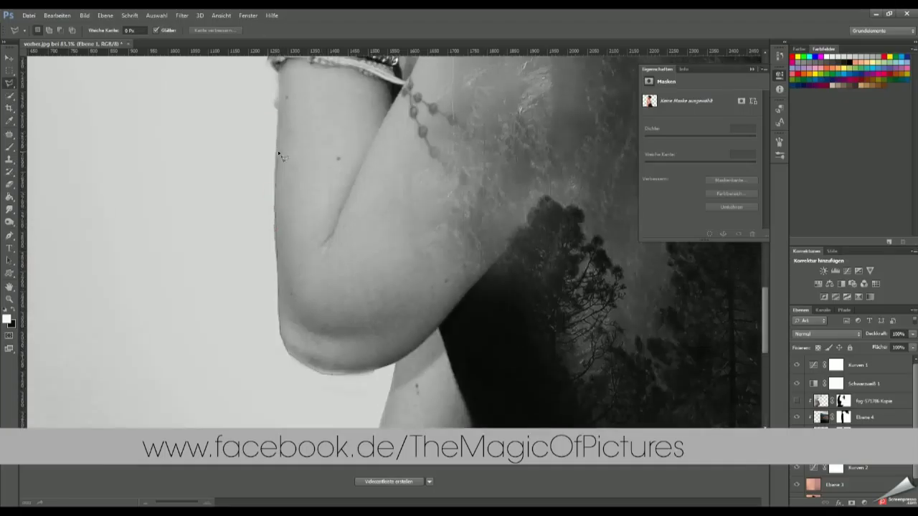
click(267, 68)
click(217, 375)
click(347, 404)
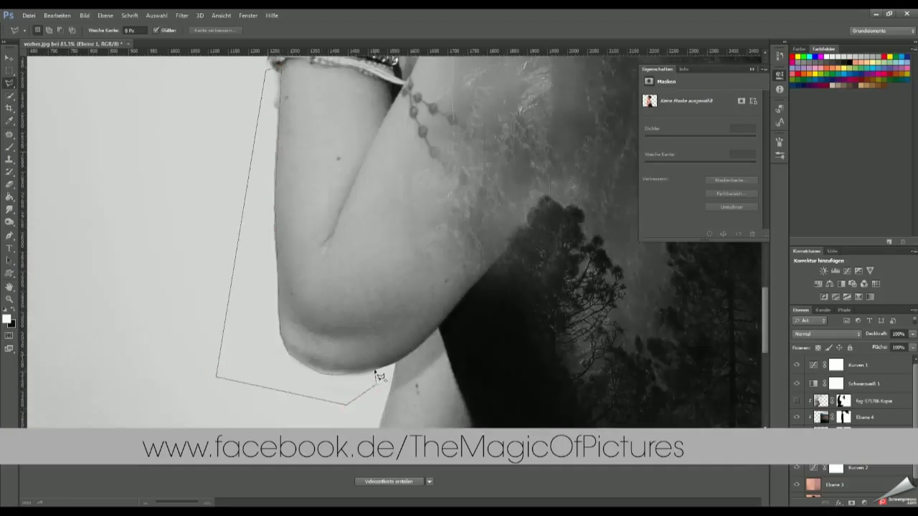
scroll(400, 378, down, 5)
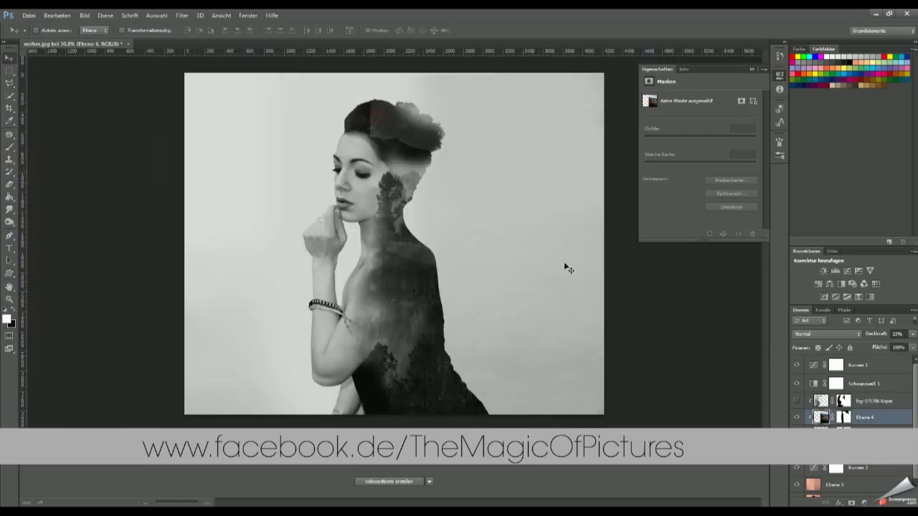
Check the finished portrait and bring up the Crop tool for its final framing
key(b)
scroll(371, 130, down, 2)
scroll(388, 179, up, 3)
scroll(438, 247, down, 2)
scroll(419, 238, down, 1)
key(c)
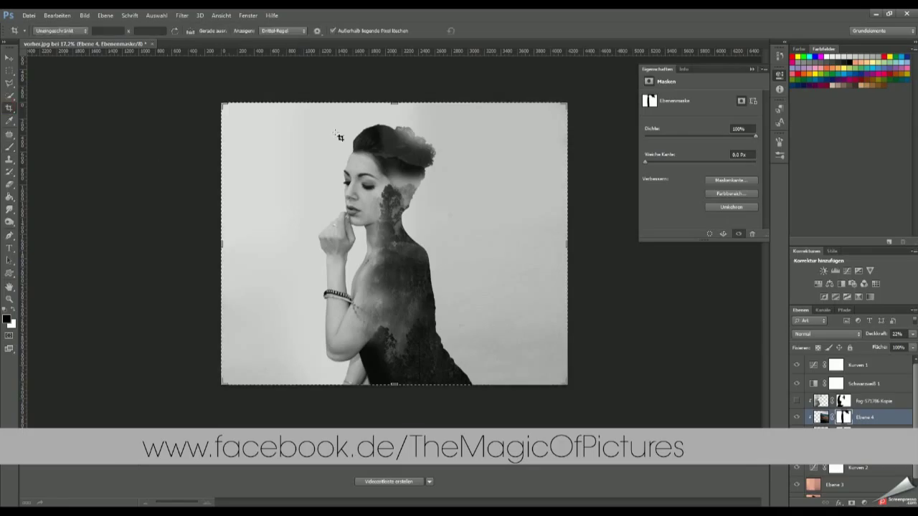